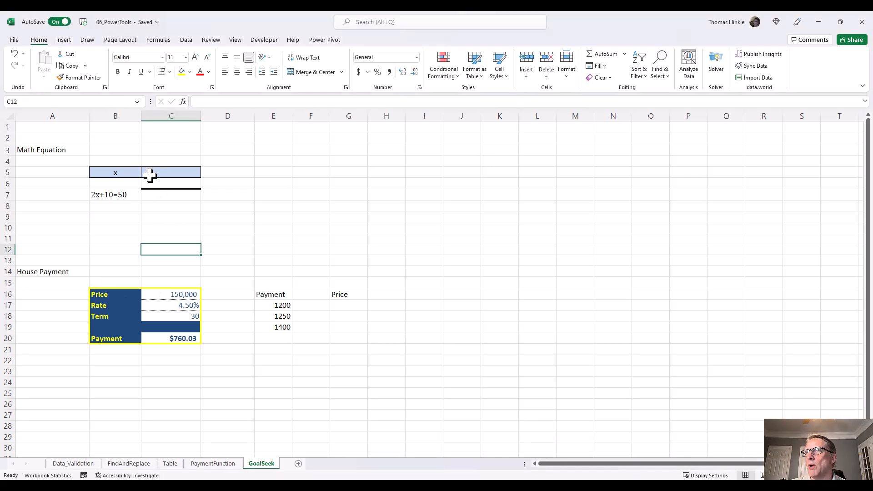
- Enter 5 as the x value in cell C5 and 10 in cell C6 below it
left_click(178, 173)
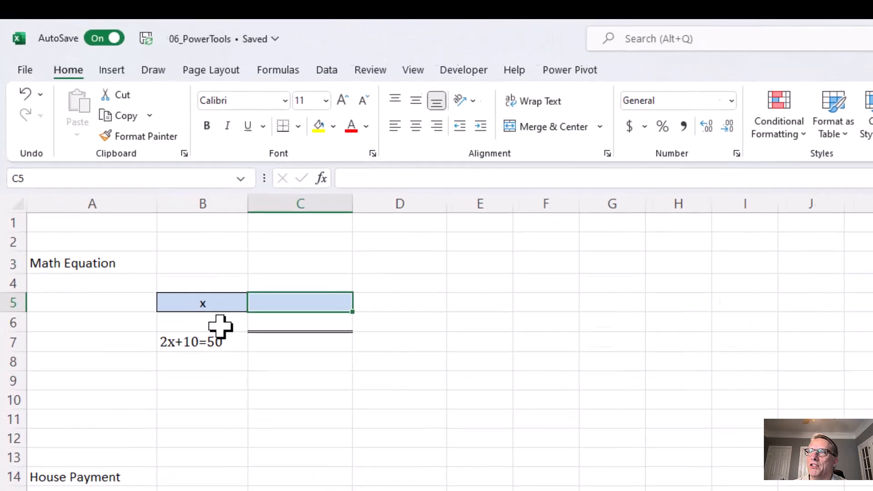
left_click(125, 194)
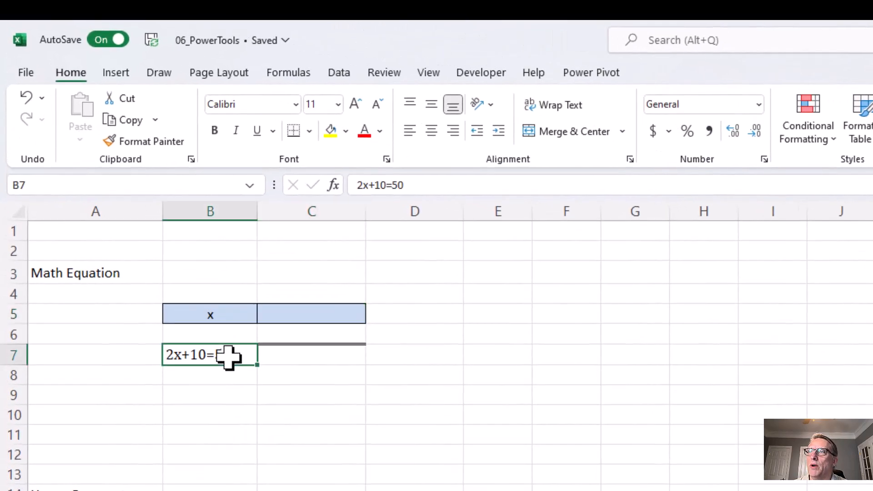
left_click(288, 360)
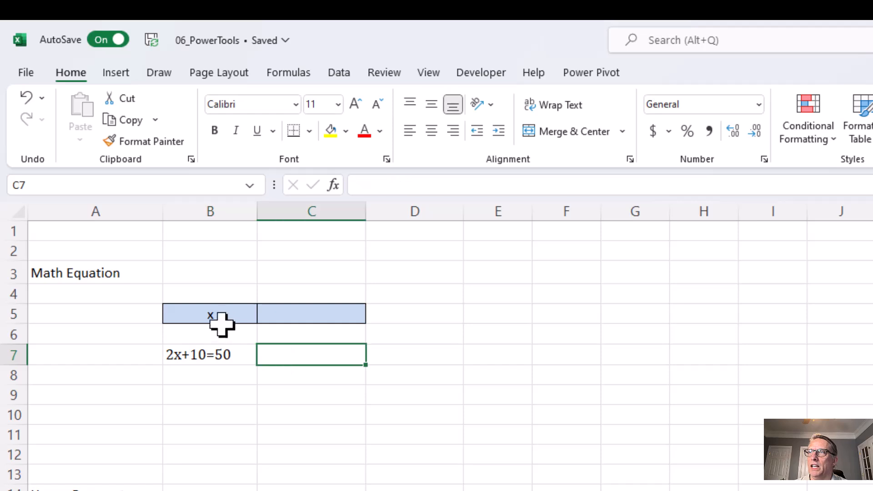
left_click(281, 314)
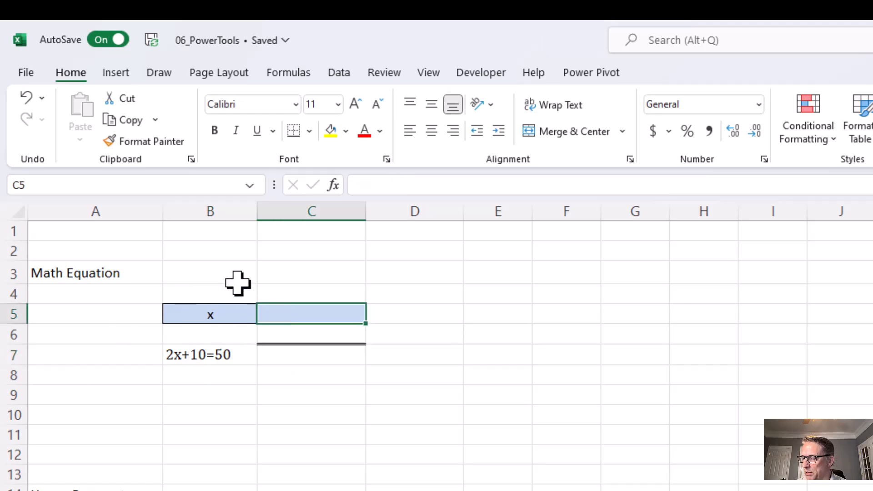
type("5")
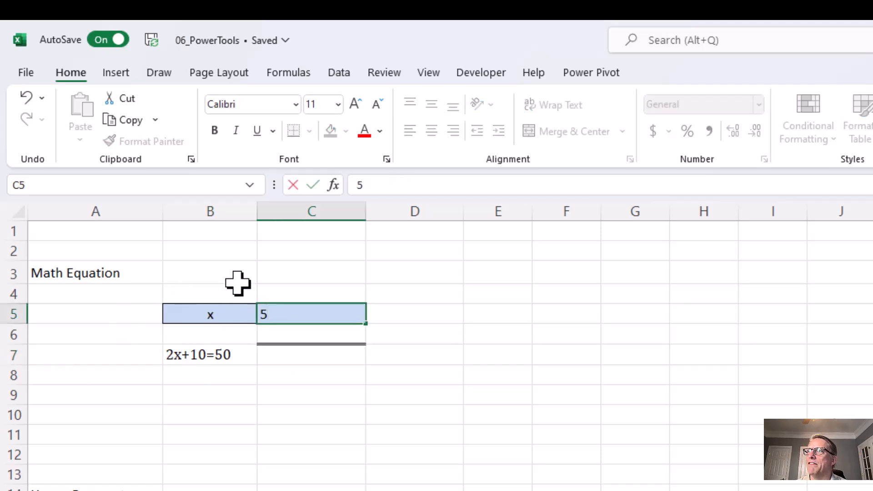
key("Return")
type("10")
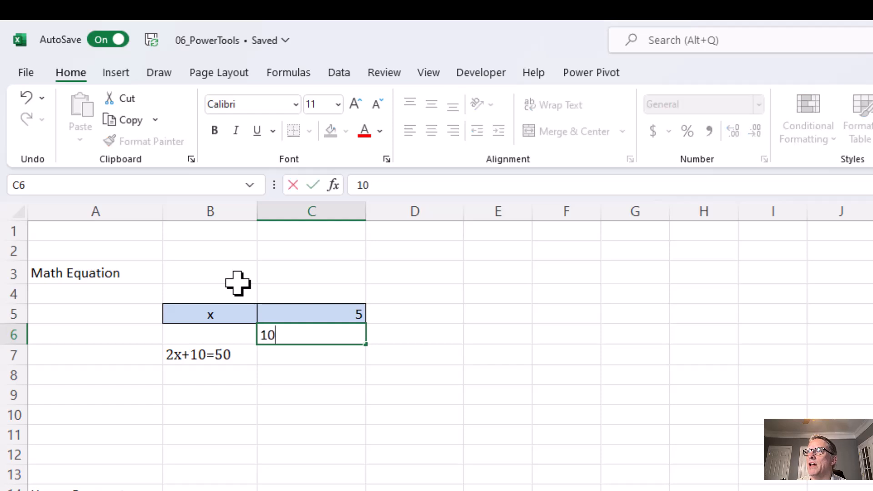
key("Return")
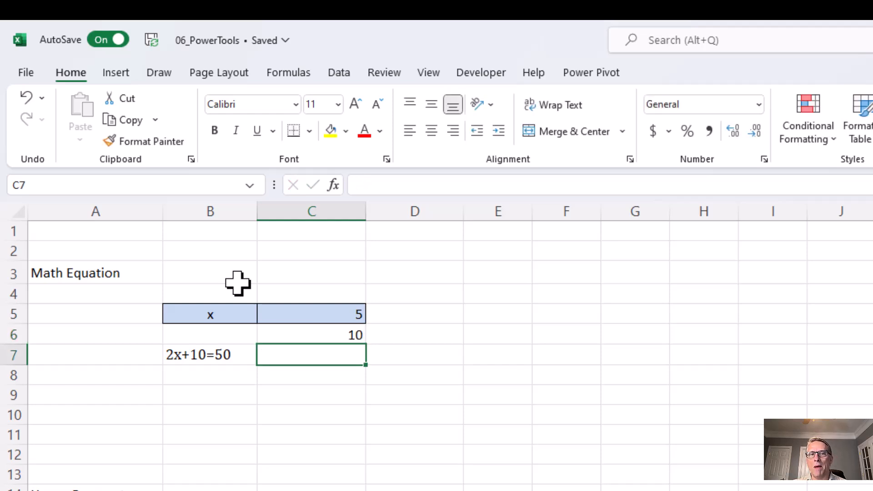
- Enter the formula =2*C5+C6 in cell C7 beside the 2x+10=50 equation
type("=")
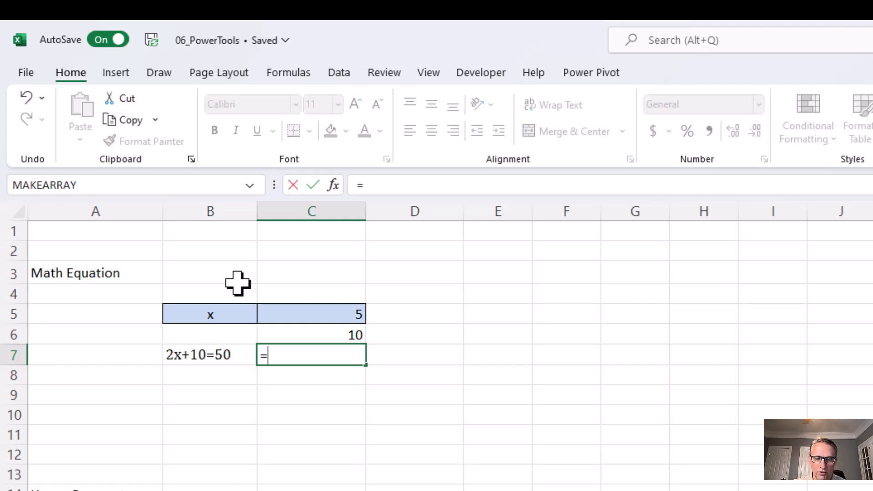
type("2*")
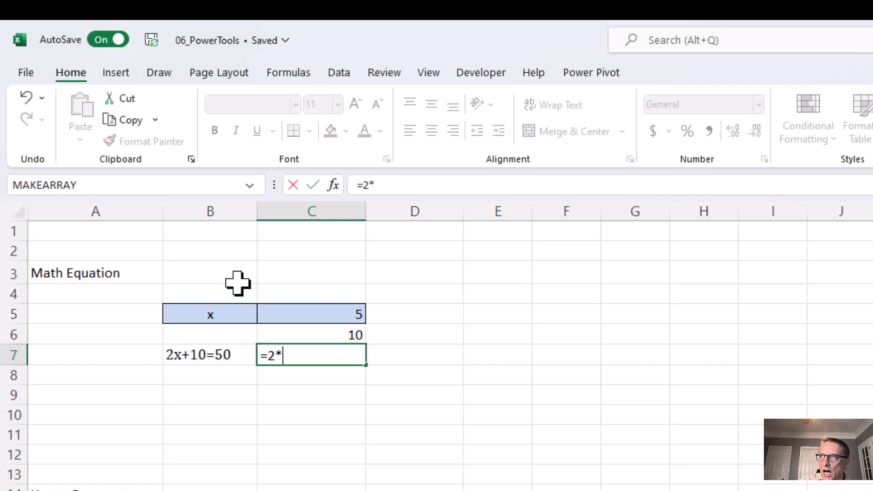
left_click(286, 313)
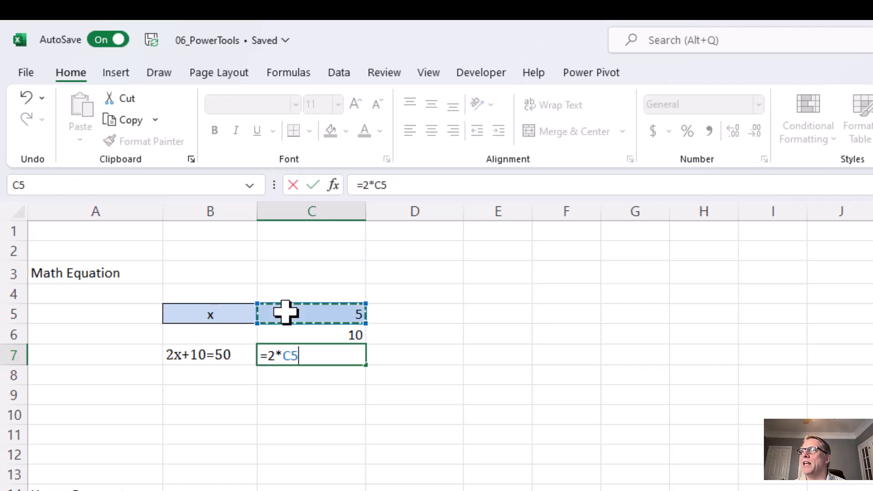
type("+")
left_click(312, 335)
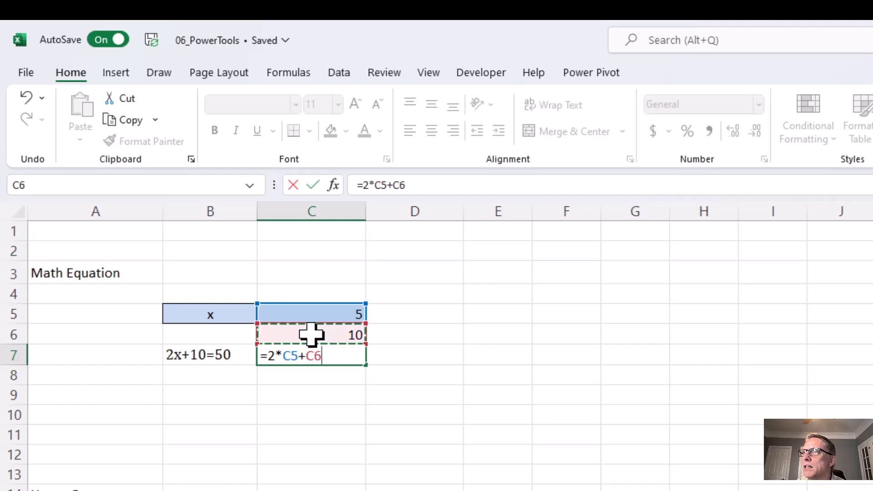
key("Return")
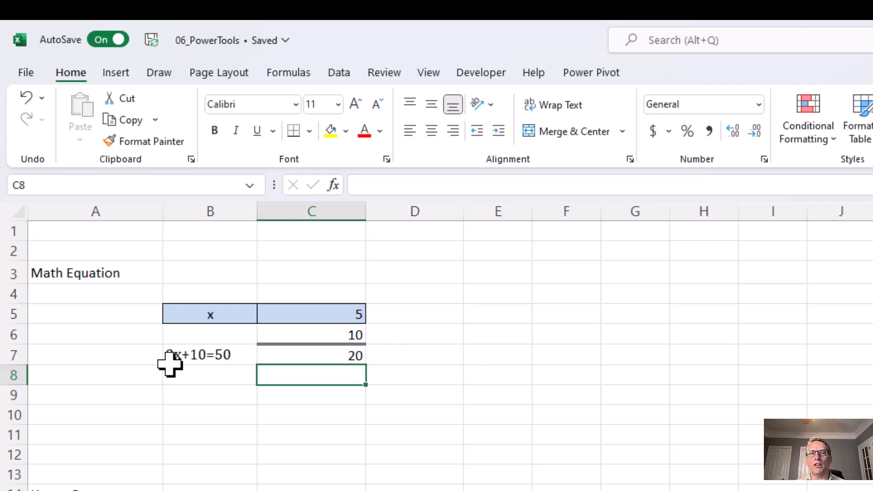
- Run Goal Seek on cell C7 with a target value of 50 by changing cell C5, and keep the solution
left_click(317, 357)
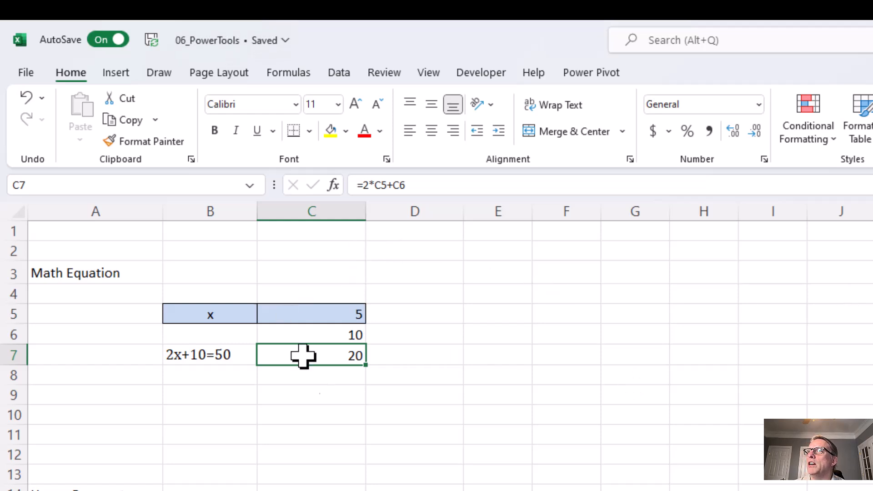
left_click(342, 75)
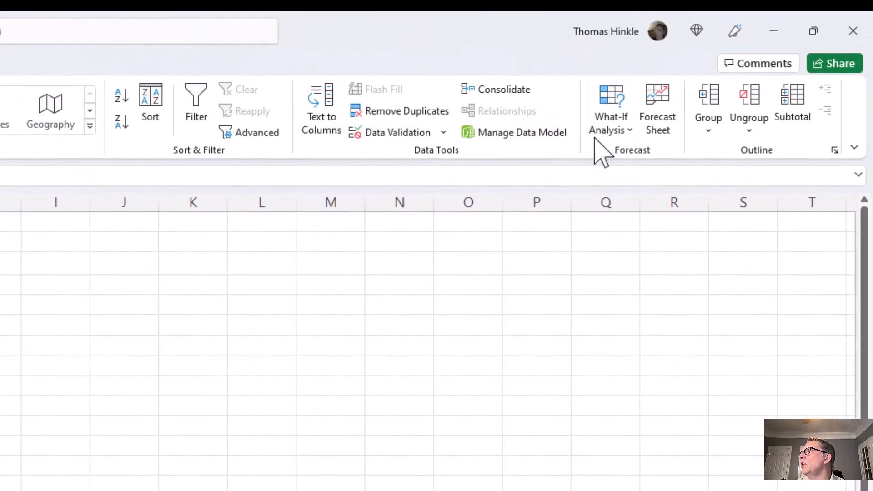
left_click(628, 130)
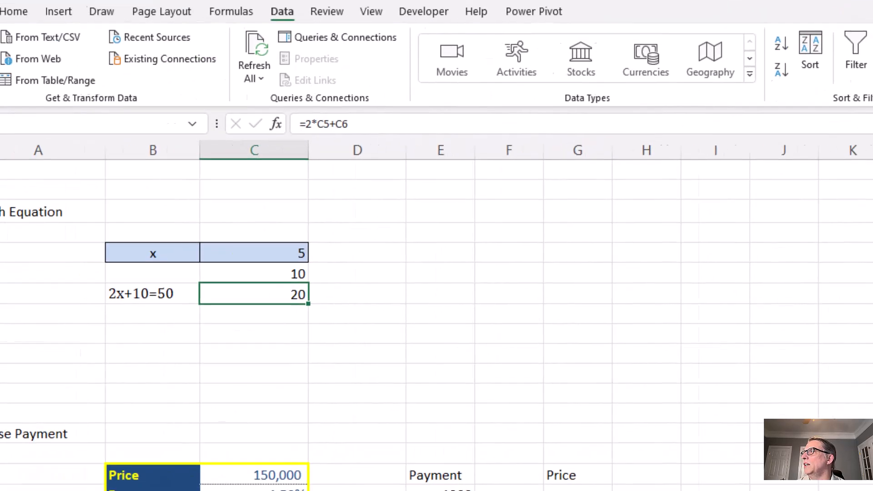
left_click(872, 119)
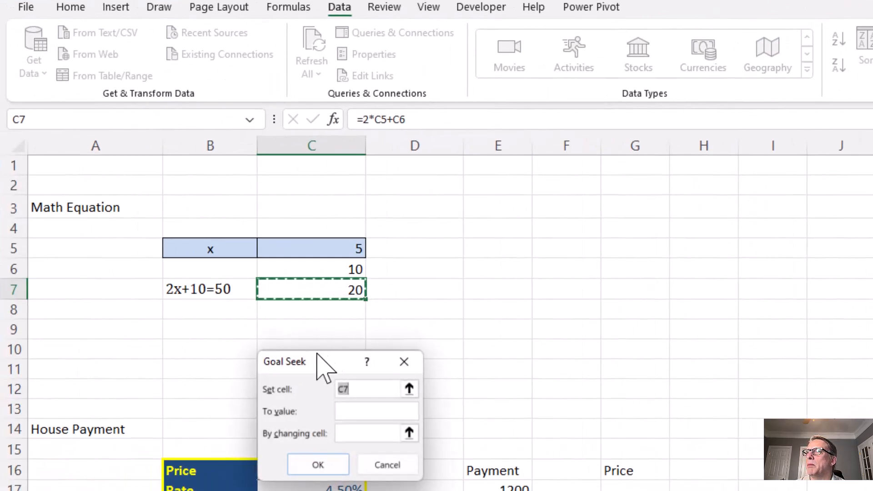
left_click_drag(314, 360, 474, 226)
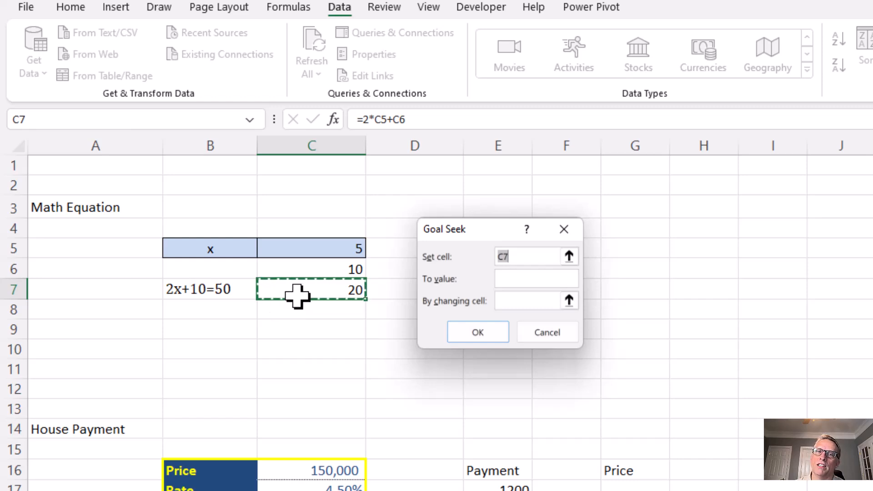
left_click(508, 278)
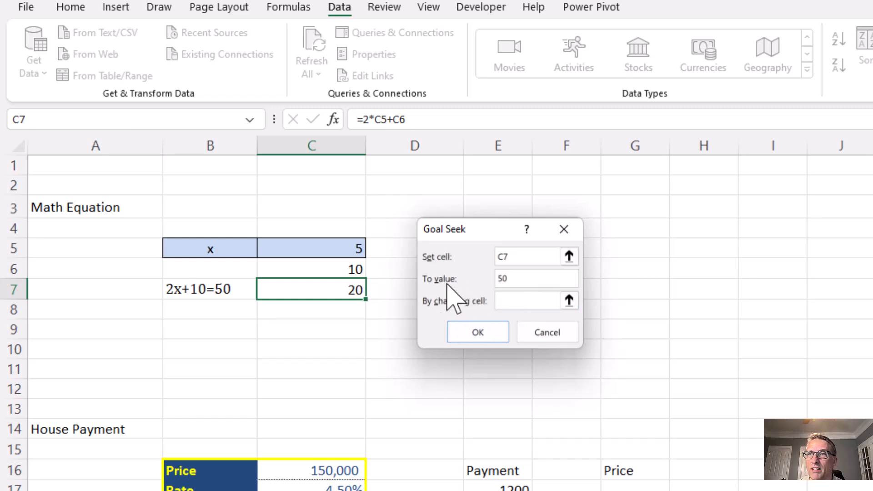
left_click(331, 247)
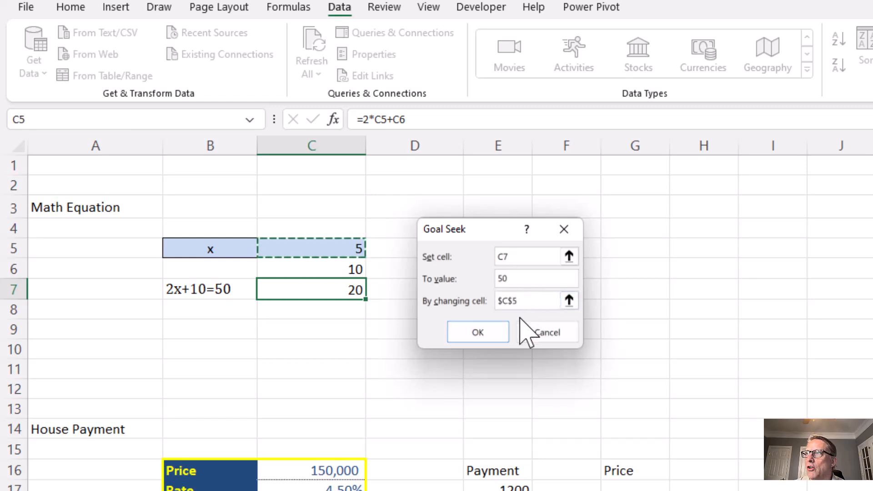
left_click(493, 326)
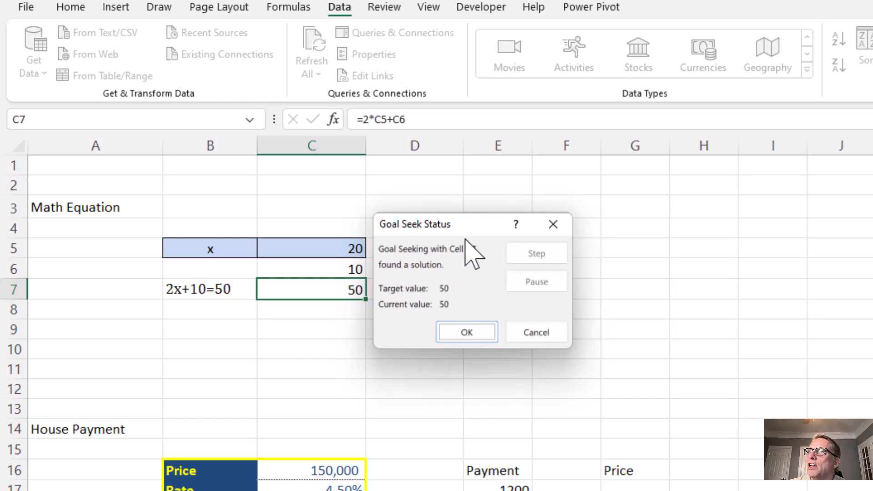
left_click_drag(464, 230, 478, 230)
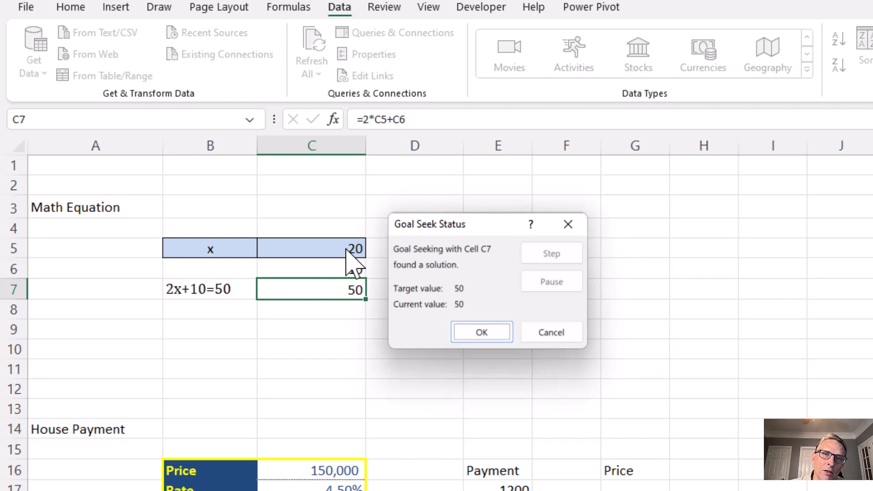
left_click(483, 334)
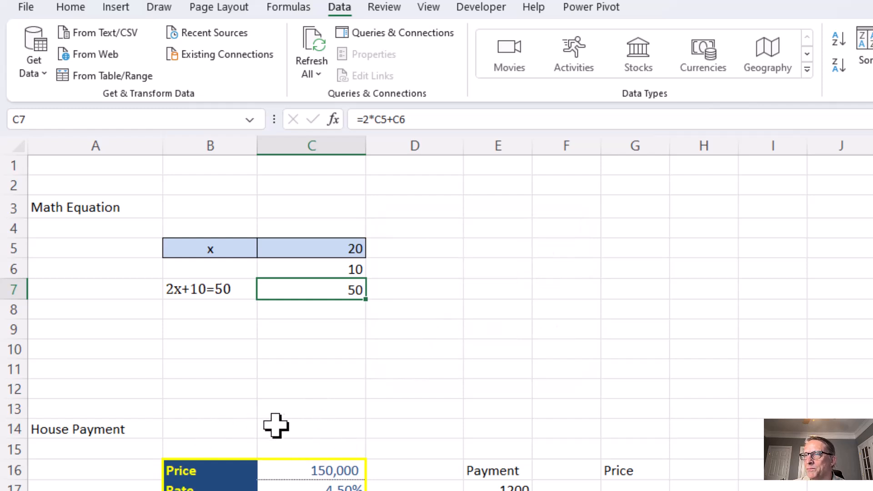
- Review the House Payment inputs and payment formula, and set the rate in cell C17 to 5.5%
scroll(282, 421, "down", 2)
scroll(281, 428, "down", 2)
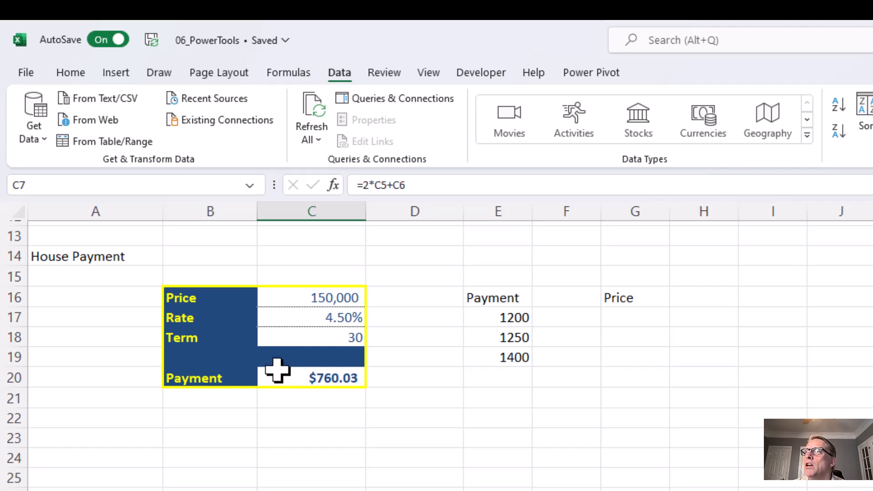
left_click(288, 300)
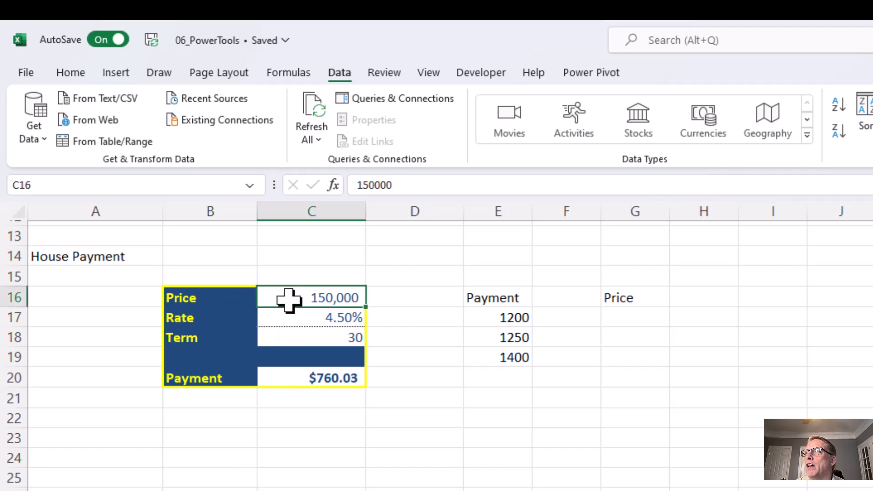
left_click(289, 319)
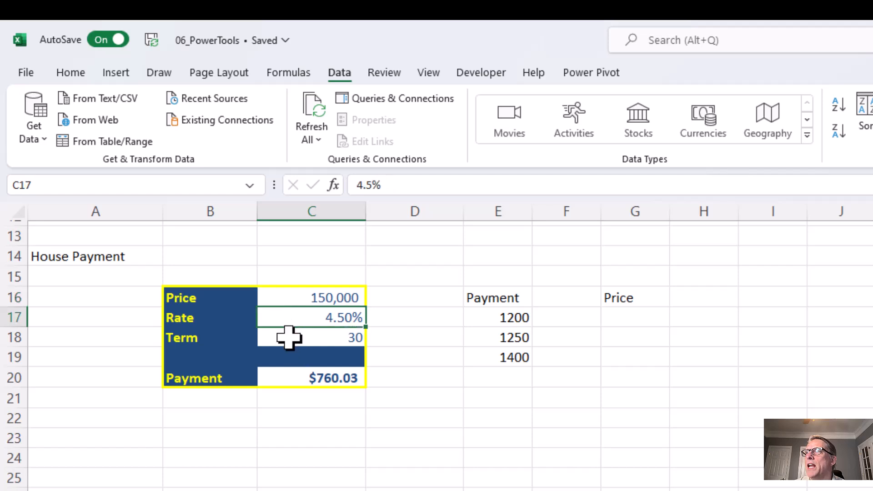
left_click(289, 336)
left_click(281, 378)
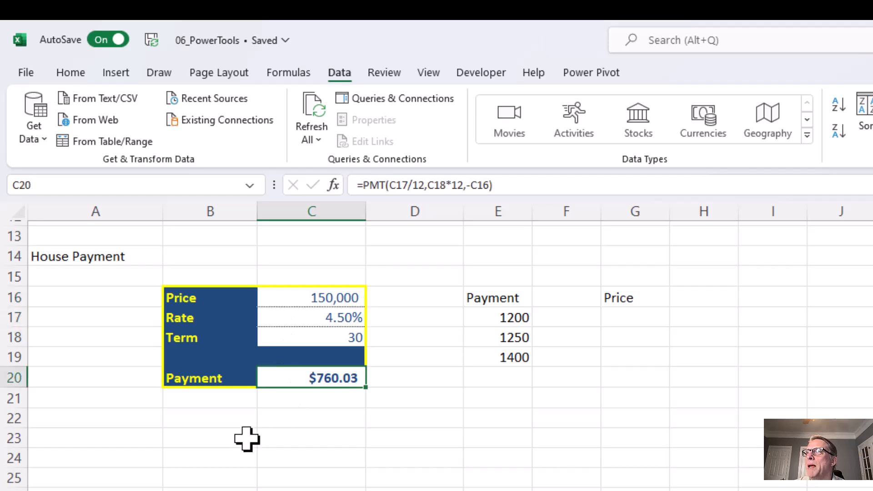
left_click(302, 315)
type("5.5")
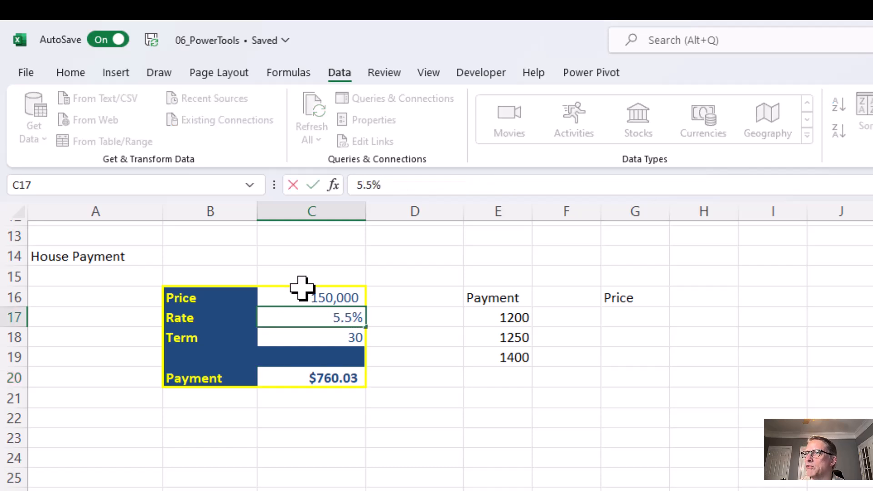
key("Return")
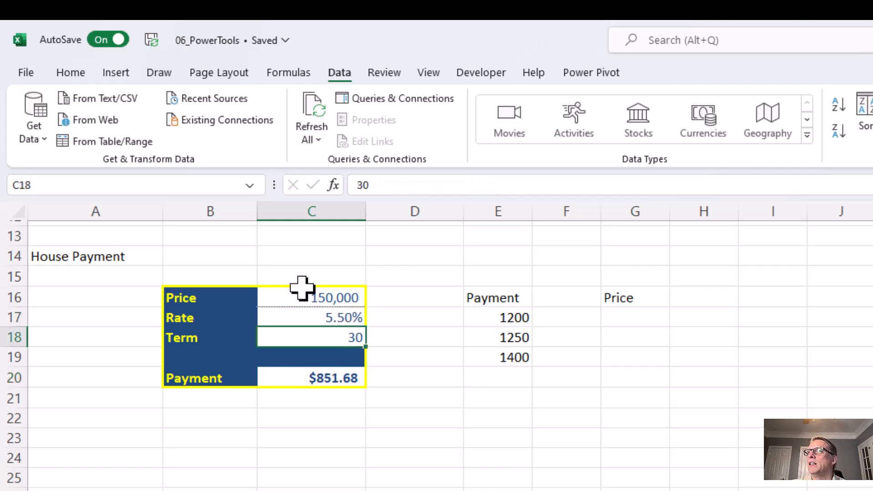
left_click(312, 378)
left_click(304, 317)
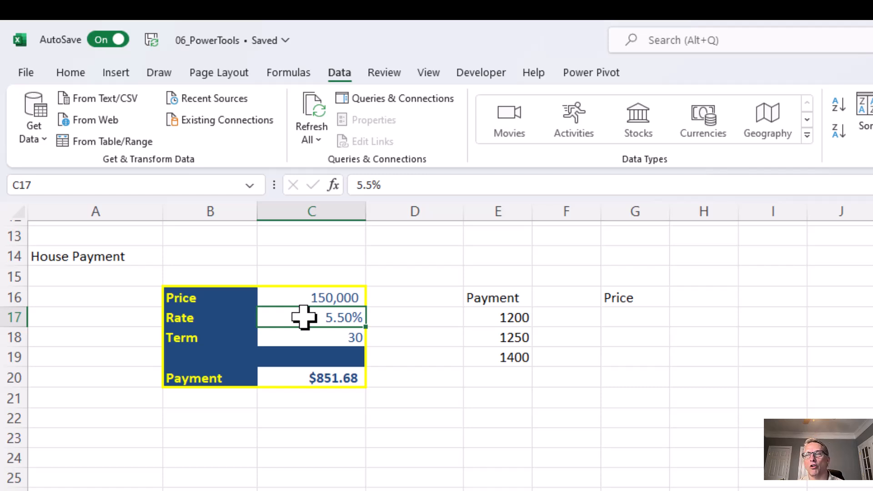
key("ctrl+c")
left_click(512, 314)
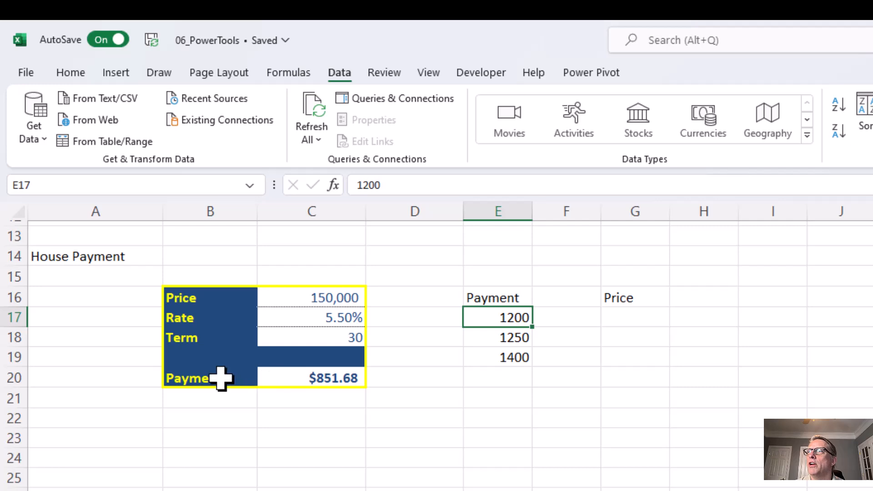
- Run Goal Seek on payment cell C20 with a target value of 1200 by changing price cell C16, and keep the solution
left_click(275, 381)
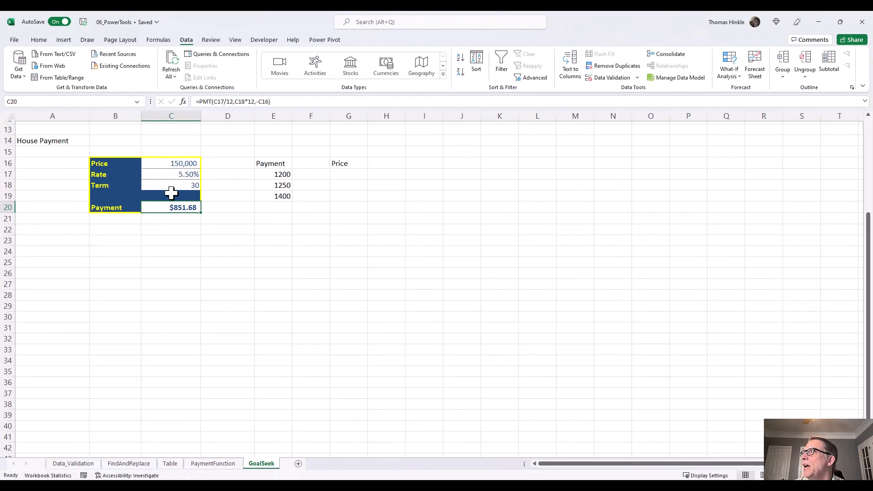
left_click(730, 68)
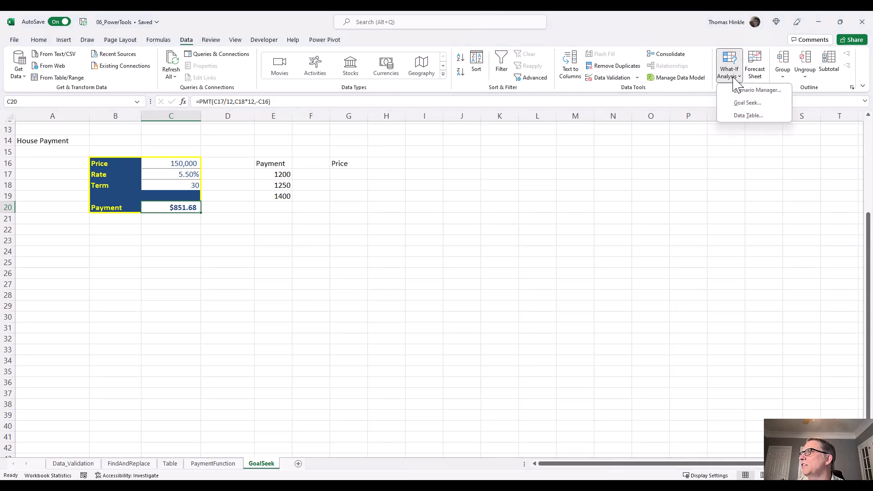
left_click(742, 103)
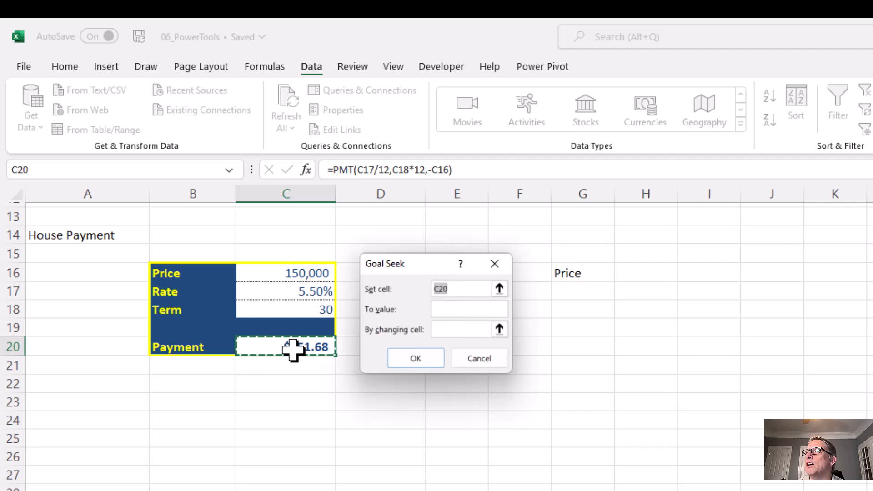
left_click_drag(397, 266, 396, 359)
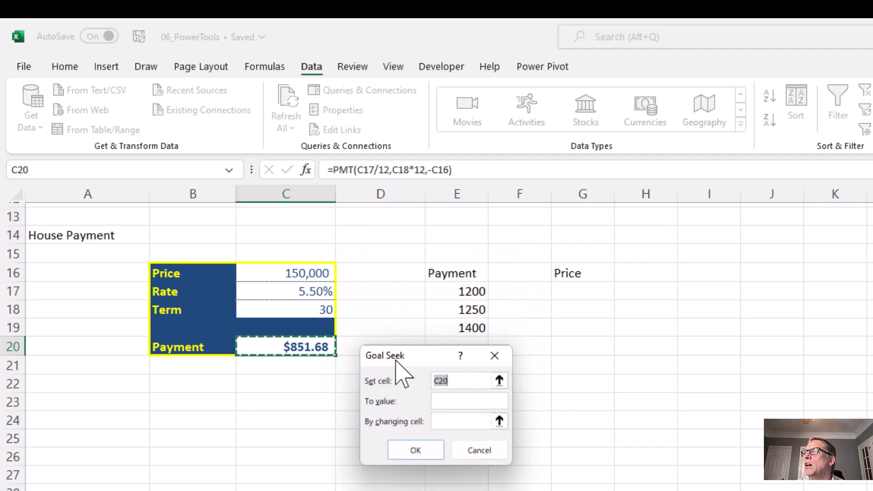
left_click(455, 401)
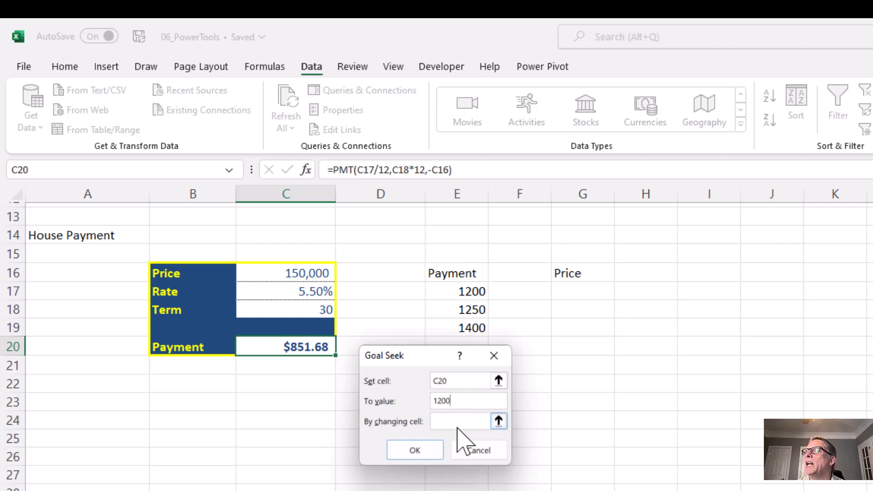
left_click(294, 275)
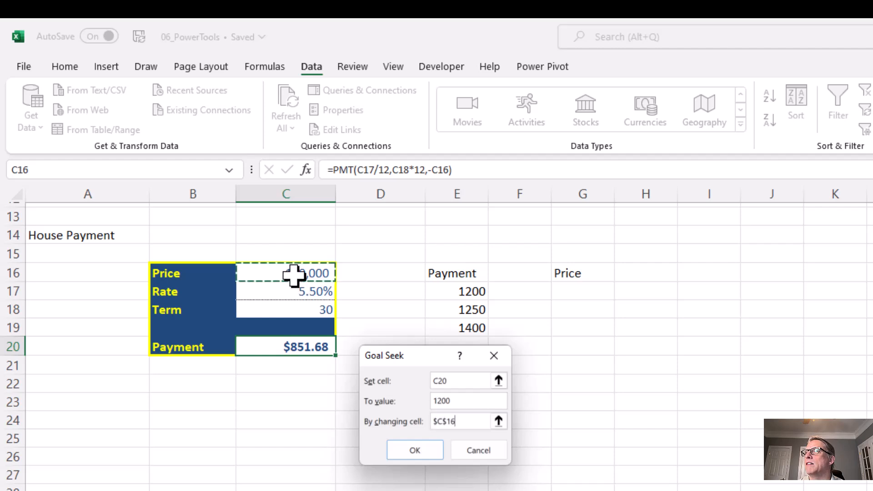
left_click(404, 454)
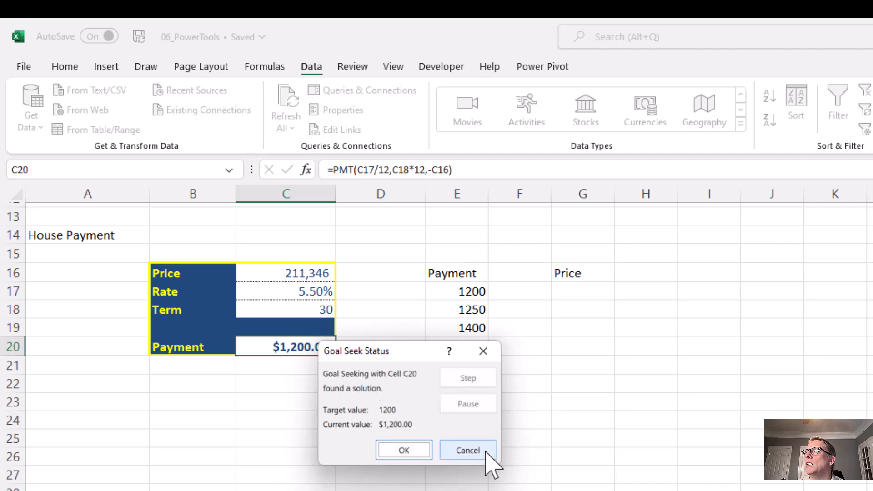
left_click_drag(377, 346, 383, 347)
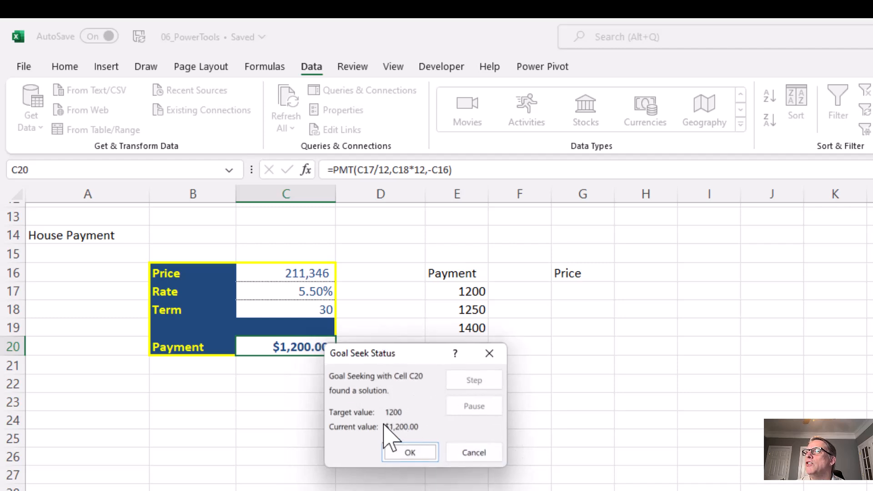
left_click(404, 453)
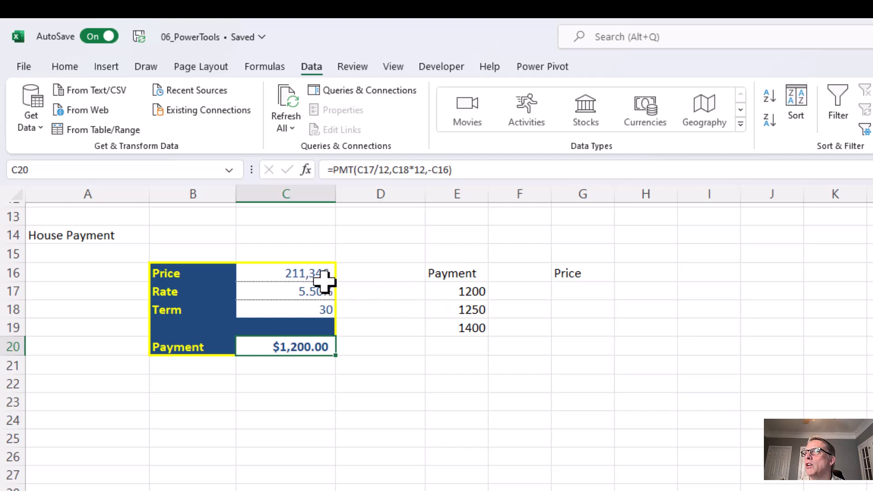
- Enter 211346 in cell G17 as the price for the 1200 payment
left_click(579, 293)
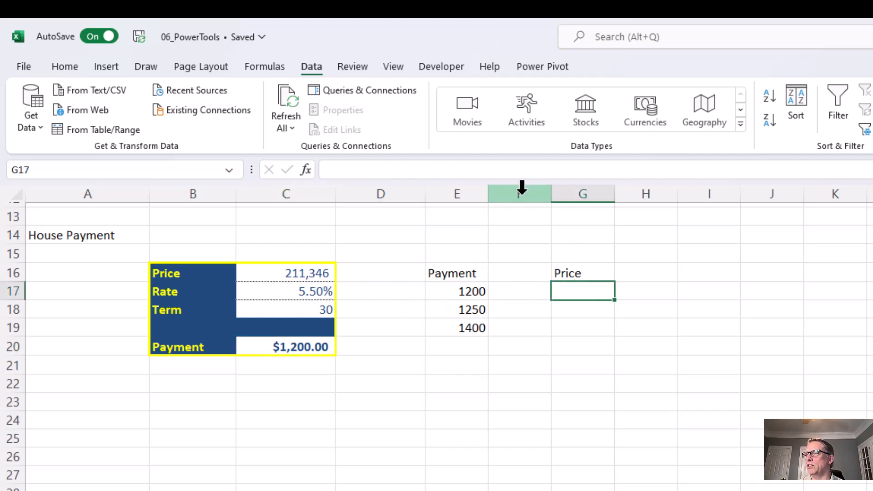
type("211346")
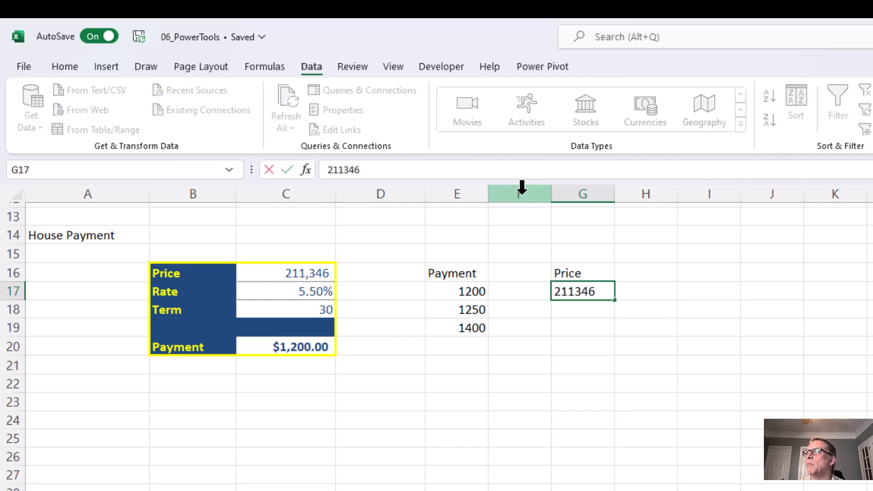
key("Return")
- Change the remaining target payments to 1500 in cell E18 and 1800 in cell E19
left_click(448, 309)
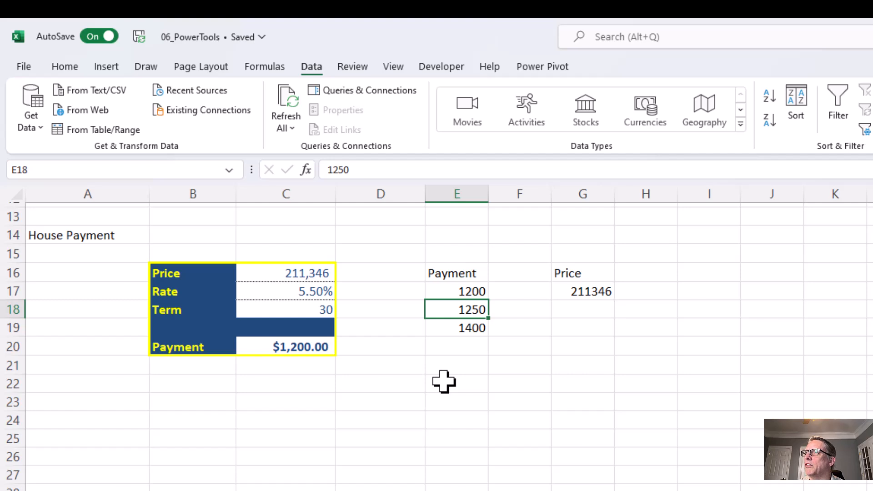
type("1500")
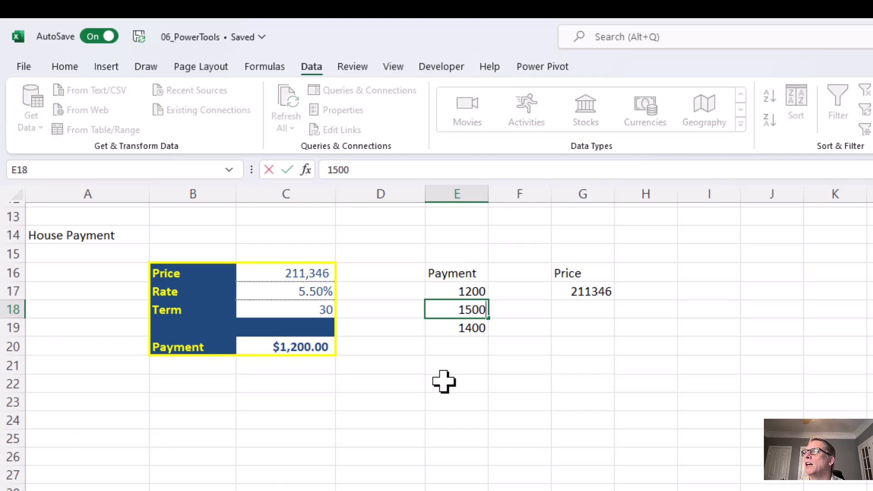
key("Return")
type("0")
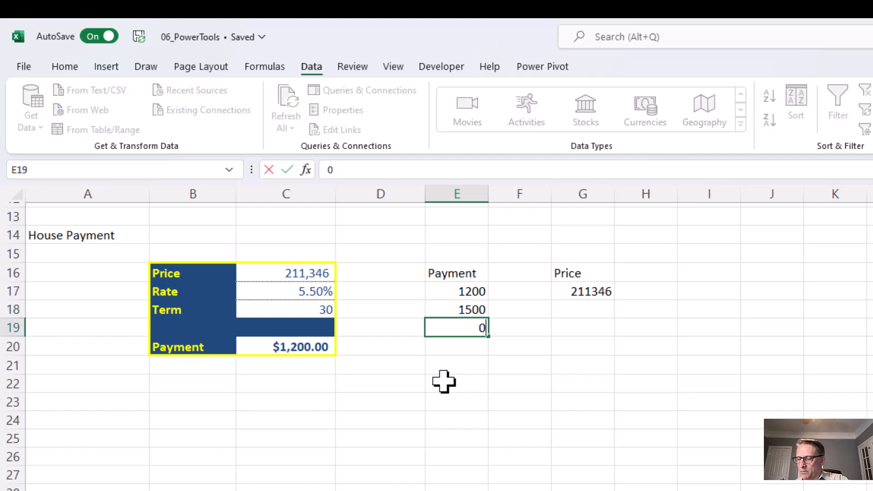
type("800")
key("Return")
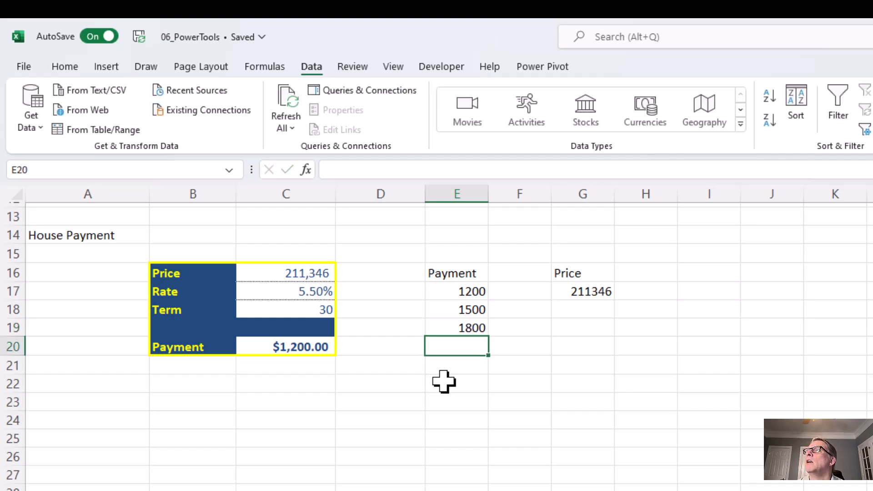
- Run Goal Seek on payment cell C20 with a target value of 1500 by changing price cell C16, and keep the solution
left_click(445, 309)
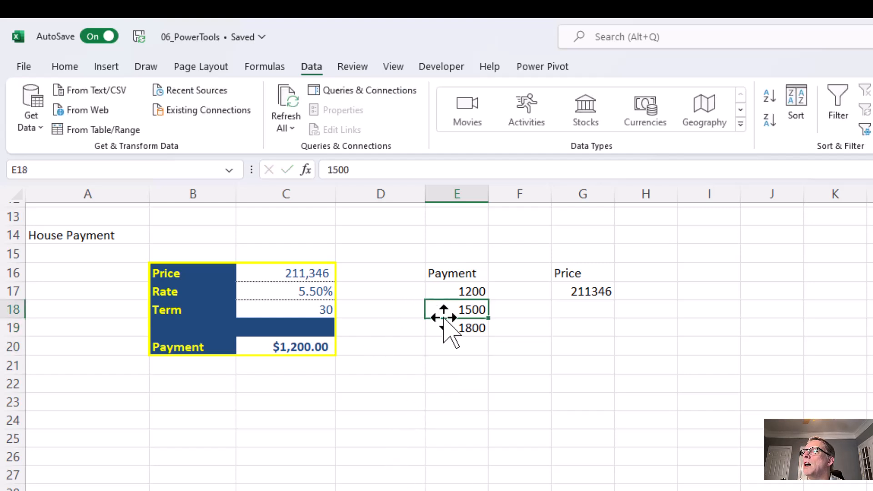
left_click(296, 350)
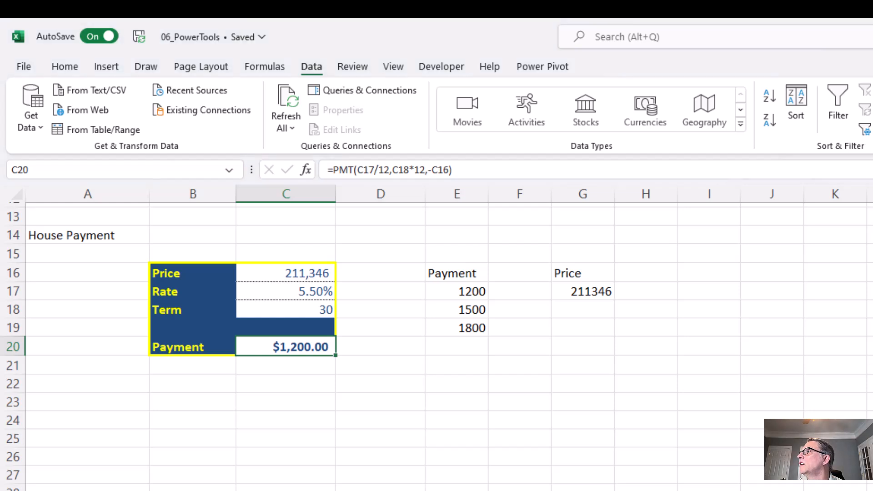
key("alt+a")
key("w")
key("g")
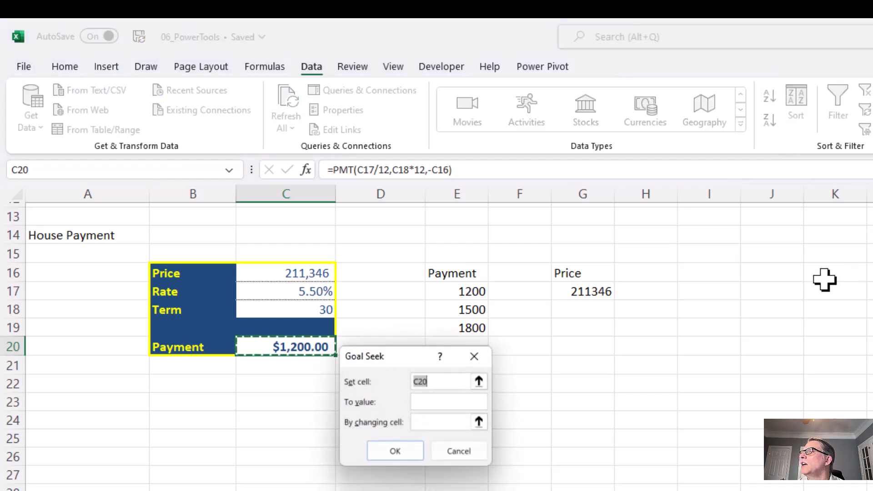
left_click(447, 401)
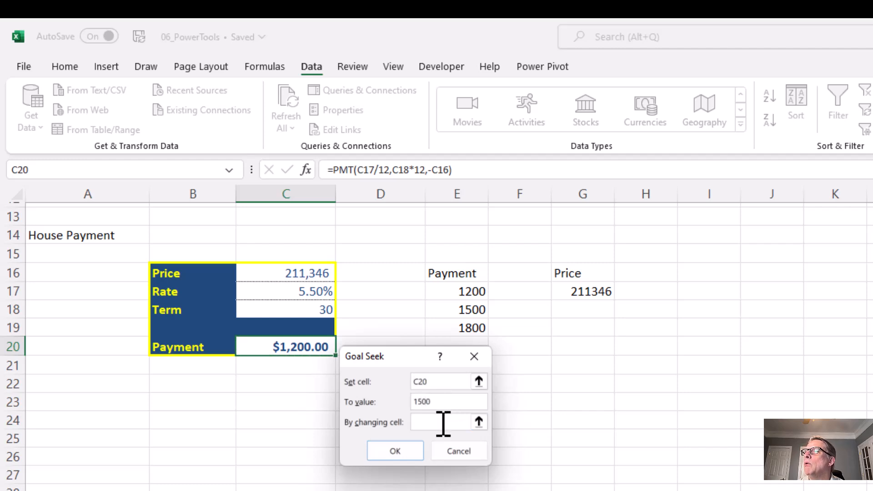
left_click(294, 276)
left_click(400, 452)
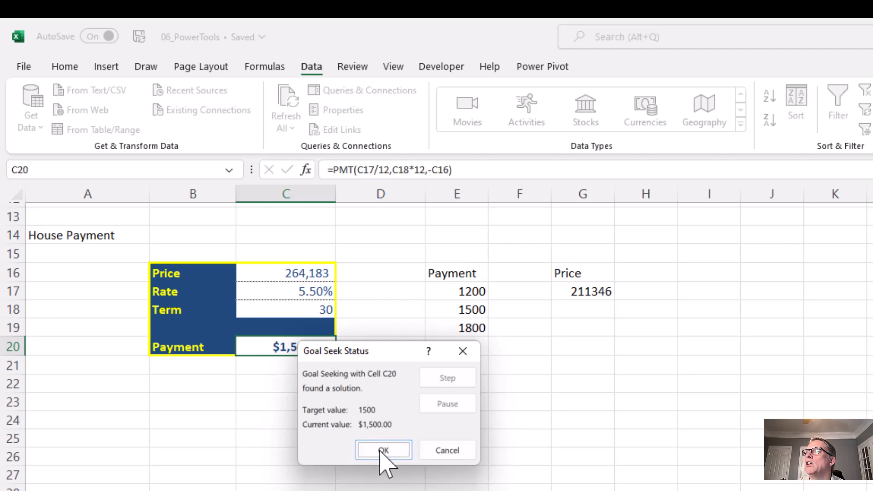
left_click(383, 451)
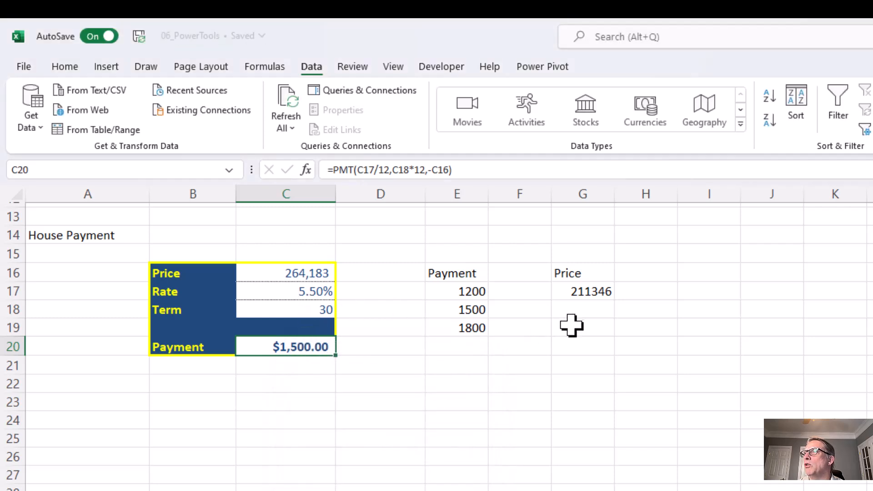
- Record 264183 in cell G18 as the price for the 1500 payment
left_click(576, 309)
type("26")
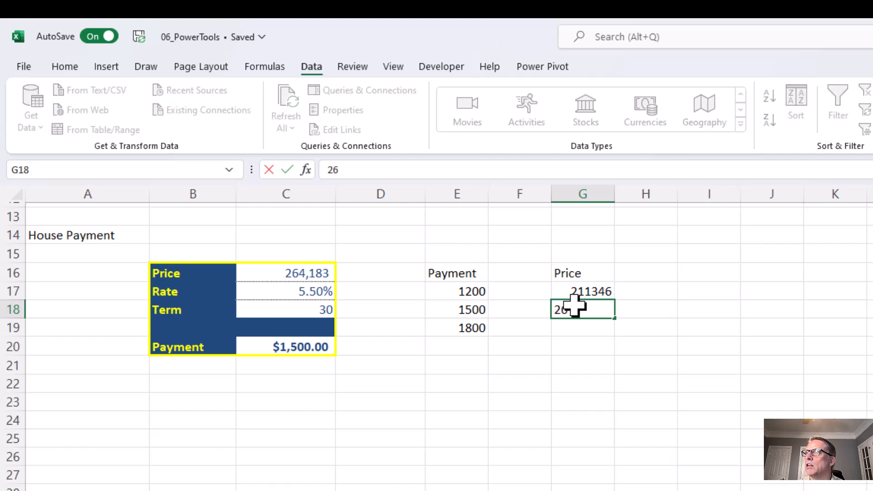
key("Return")
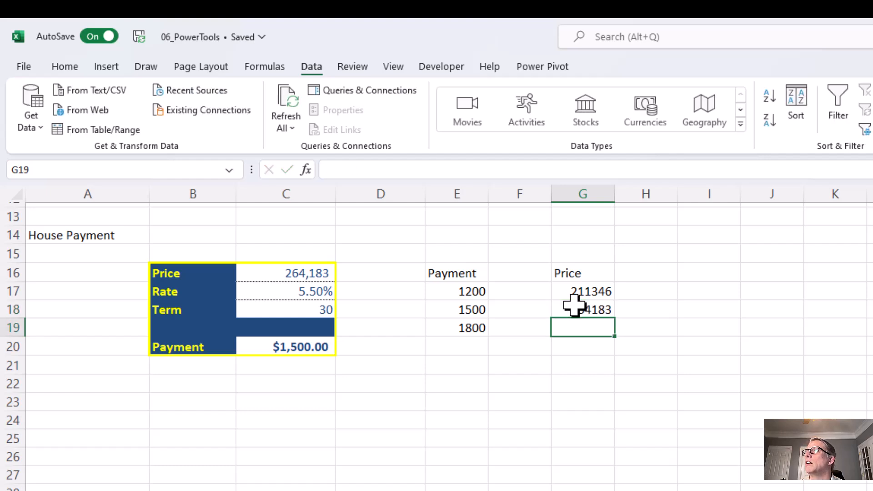
- Open Goal Seek again and make payment cell C20 the set cell in place of E19
key("Left")
key("Left")
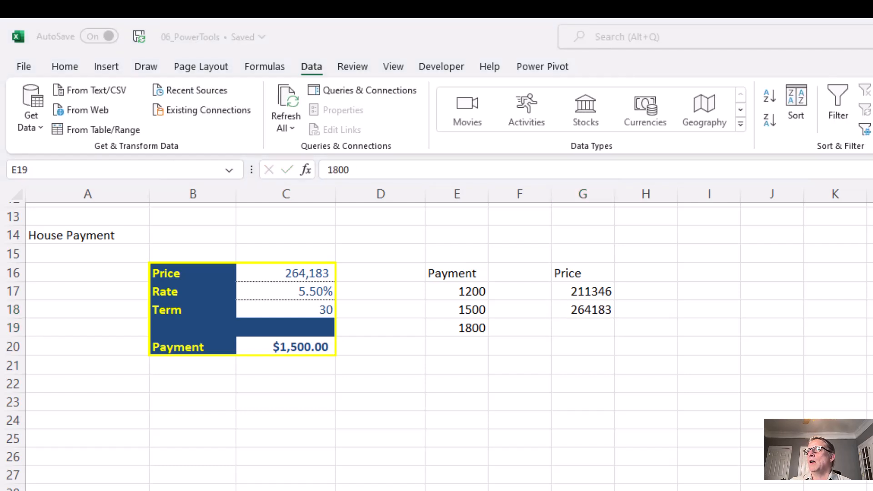
left_click(468, 333)
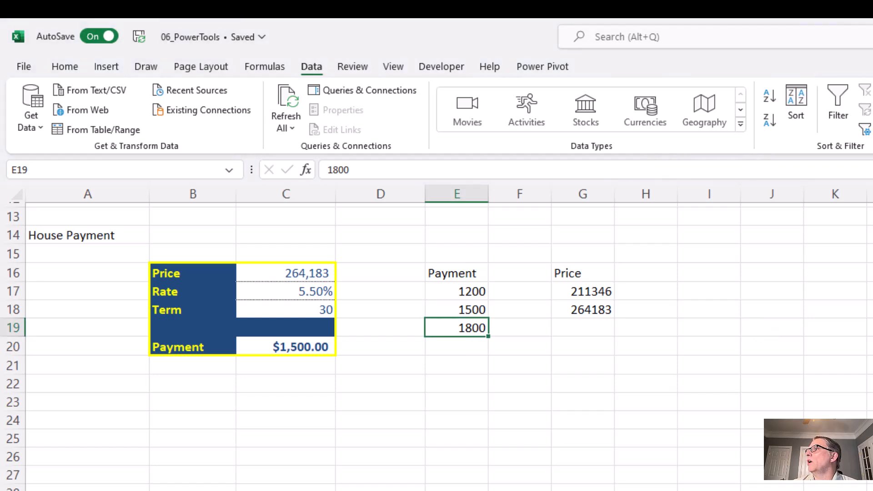
key("alt+a")
key("w")
key("g")
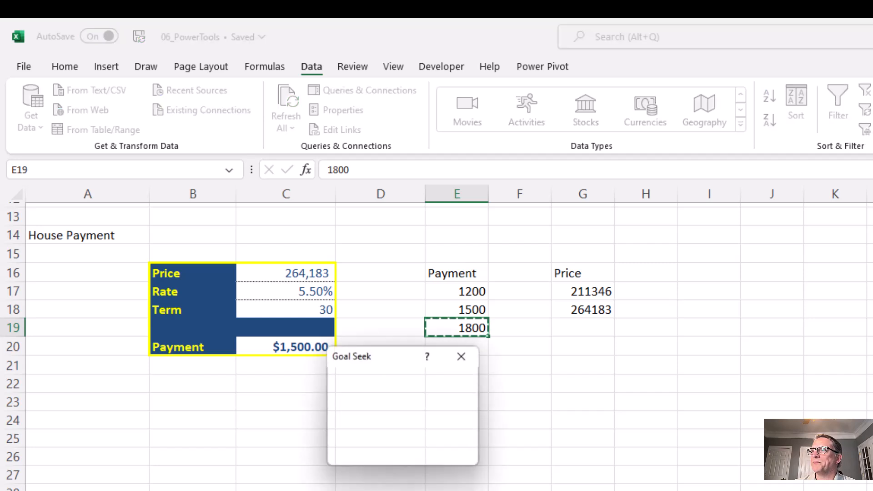
left_click_drag(385, 355, 392, 374)
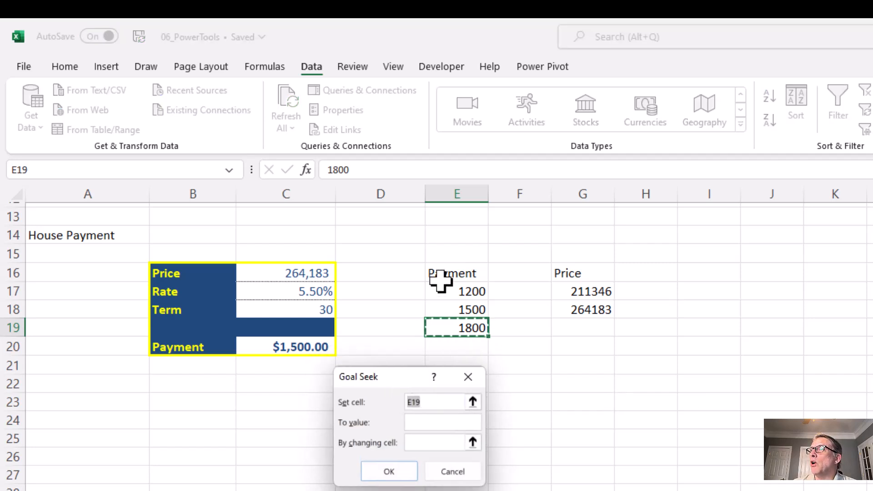
left_click(430, 402)
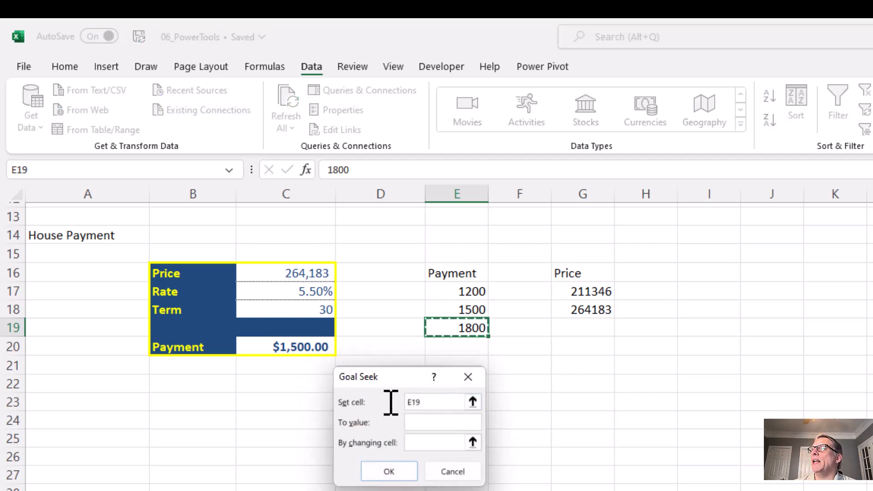
key("BackSpace")
key("BackSpace")
key("BackSpace")
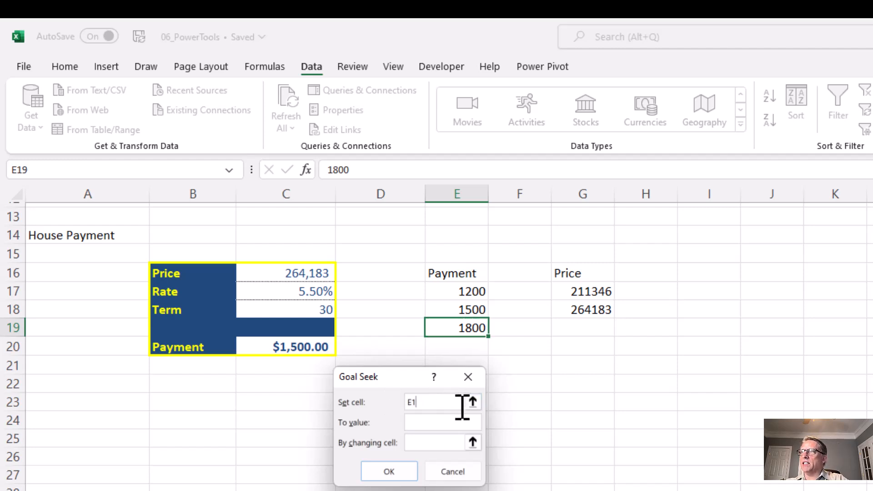
left_click(302, 346)
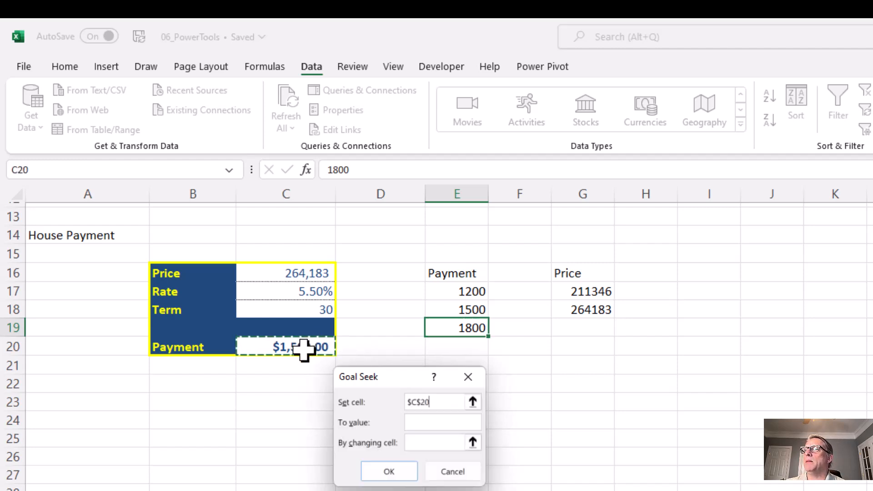
- Run Goal Seek on payment cell C20 with a target value of 1800 by changing price cell C16, and keep the solution
left_click(427, 422)
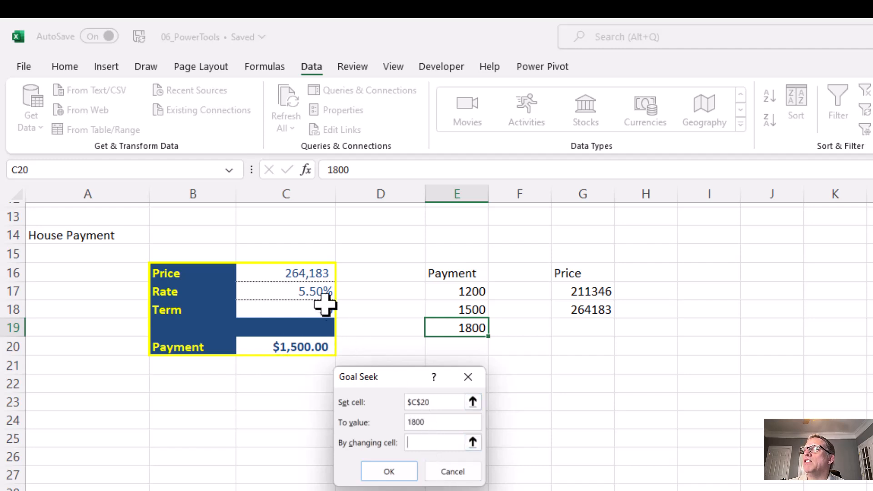
left_click(296, 272)
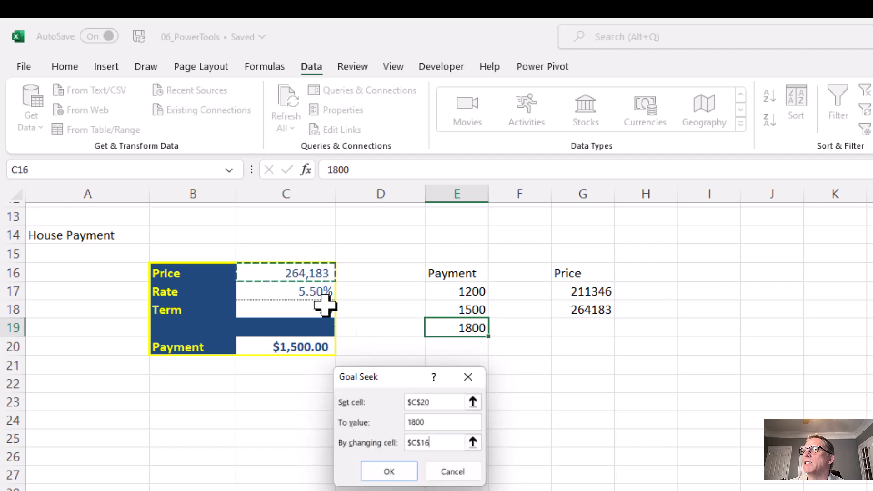
left_click(386, 472)
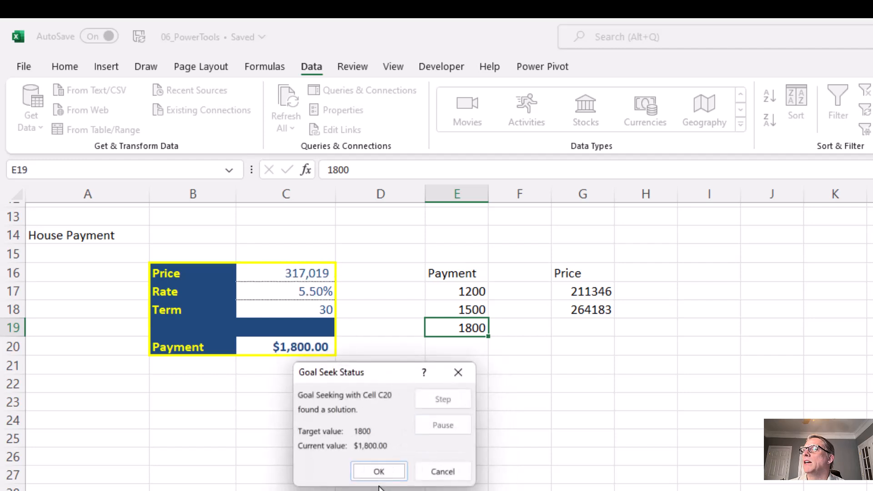
left_click(381, 472)
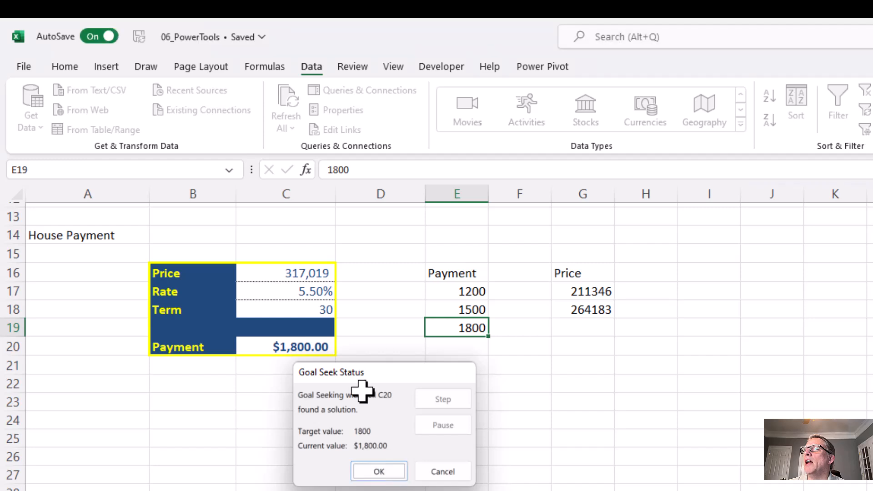
- Record 317019 in cell G19 as the price for the 1800 payment
left_click(587, 328)
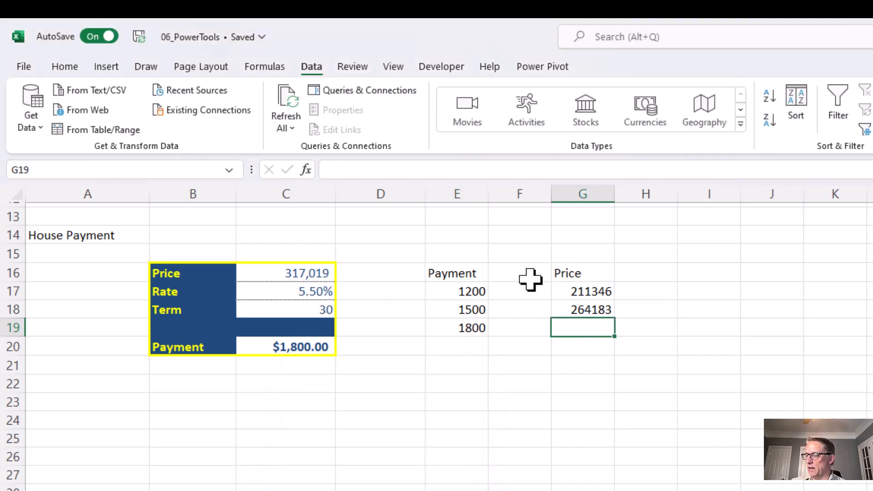
type("317019")
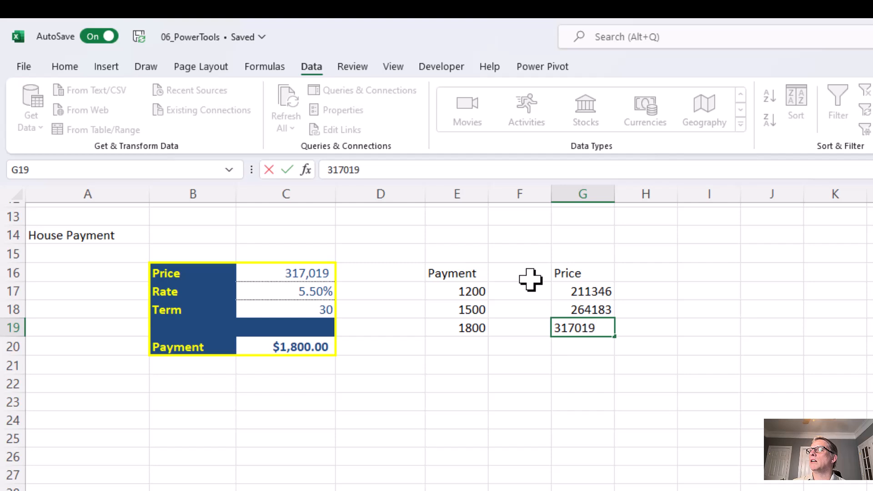
key("Return")
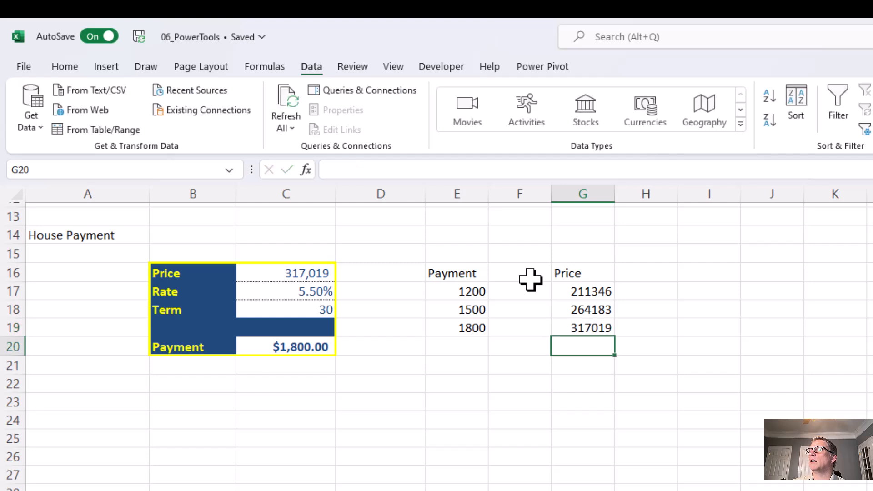
- Open Goal Seek again from cell E19 and clear the E19 reference from the set cell
left_click(474, 330)
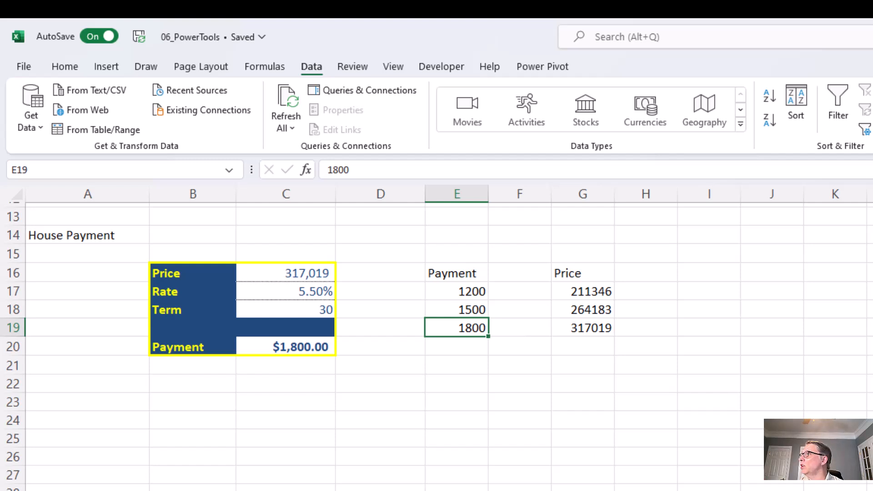
key("alt+a")
key("w")
key("g")
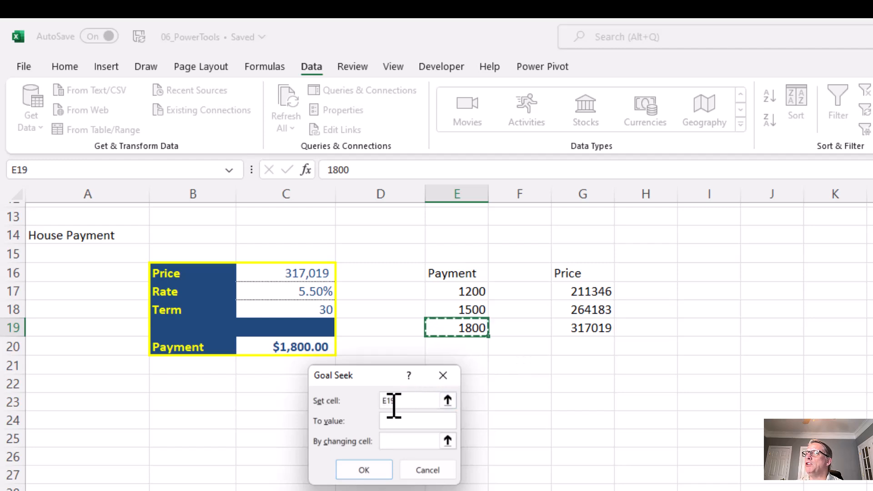
double_click(394, 400)
key("BackSpace")
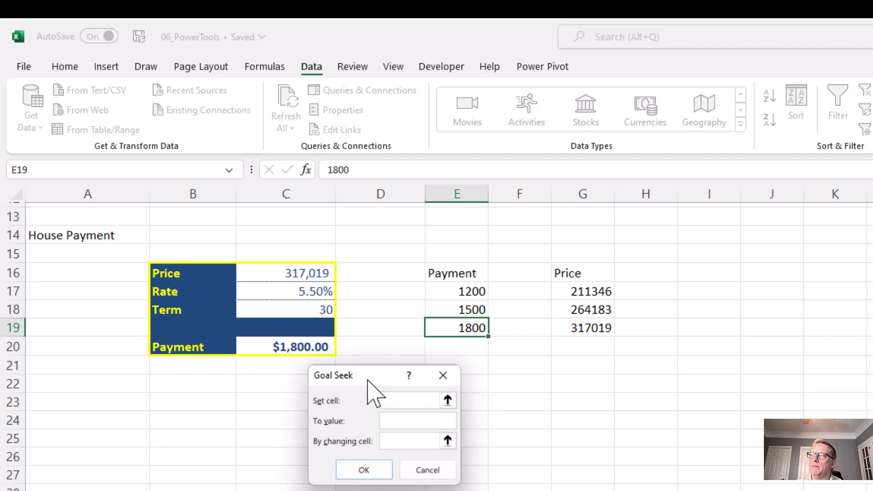
left_click(390, 422)
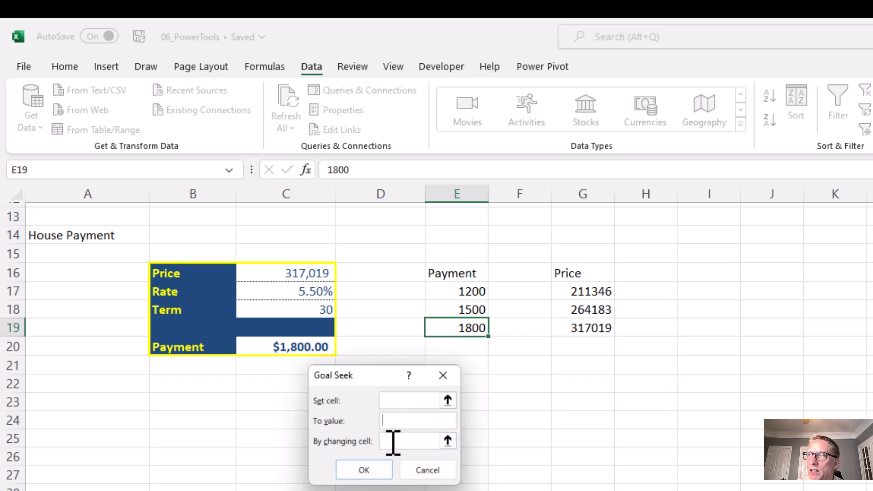
left_click(391, 420)
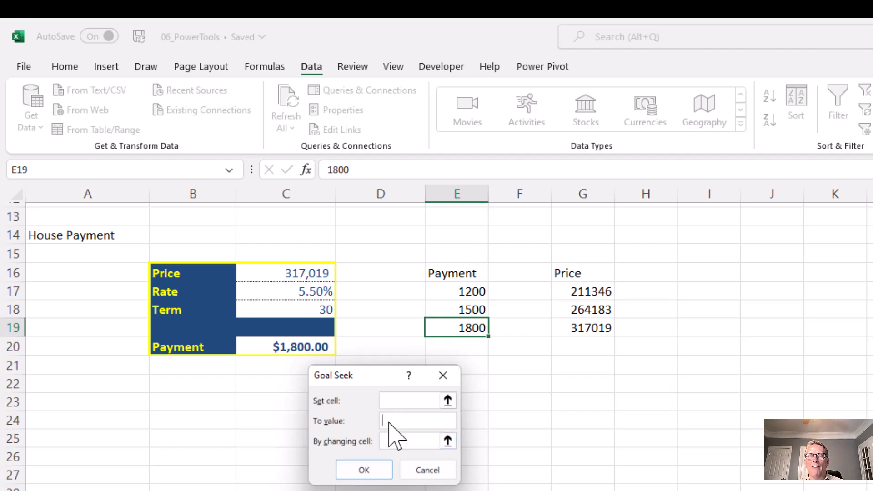